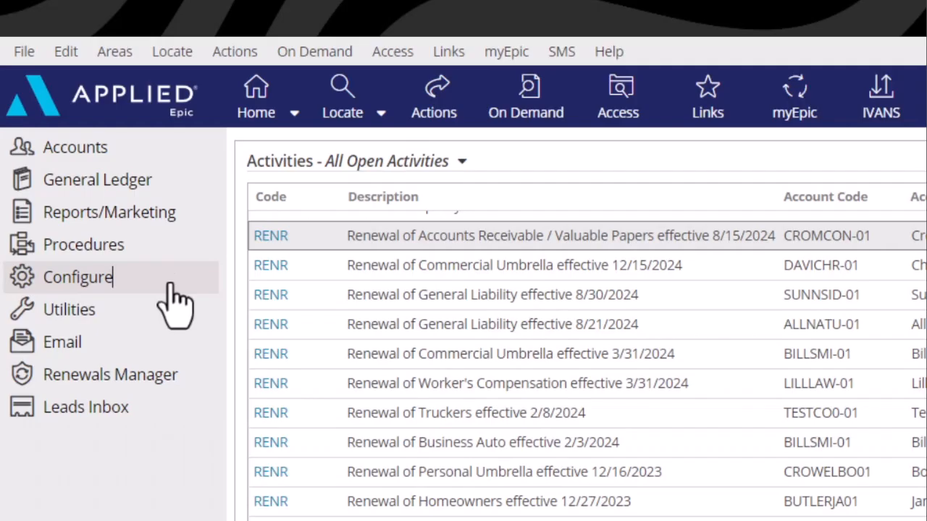
# - Open the Customize Homebase user options and check which employees' homebase can be edited, without changing the employee
pyautogui.click(171, 287)
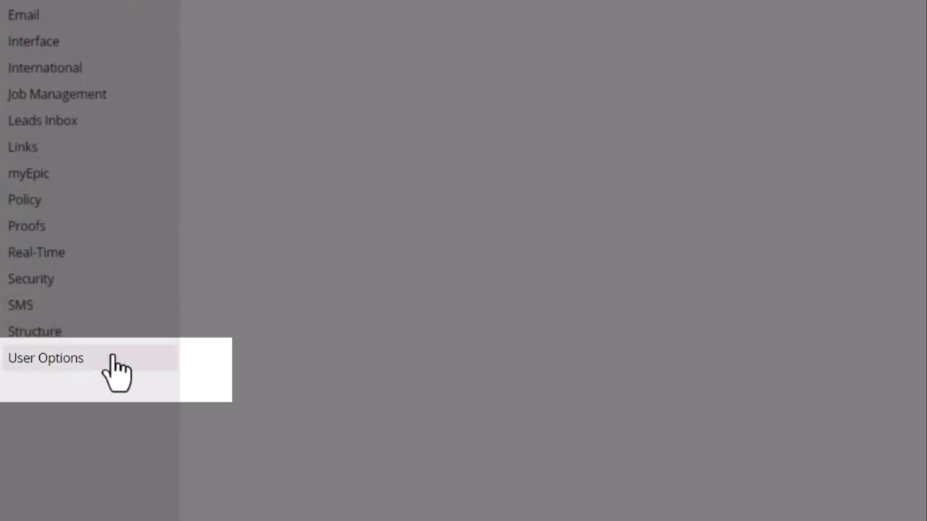
pyautogui.click(130, 362)
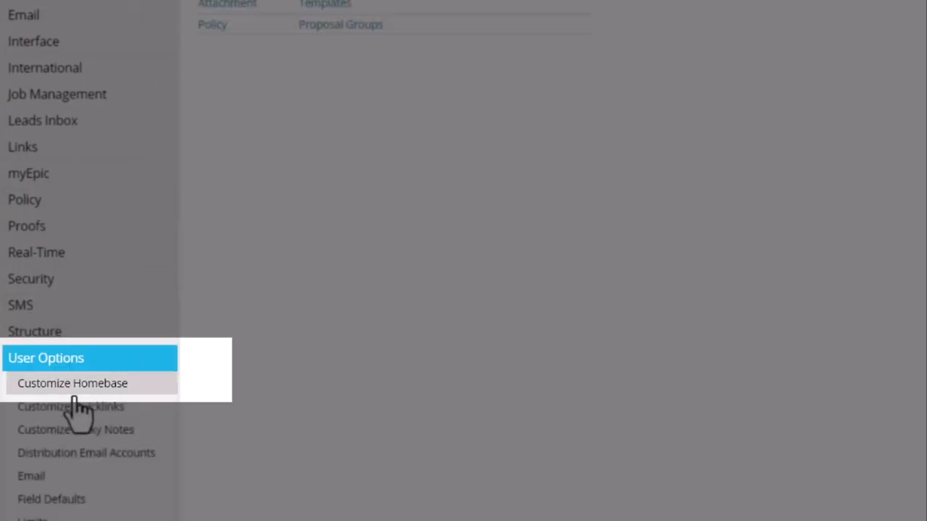
pyautogui.click(76, 390)
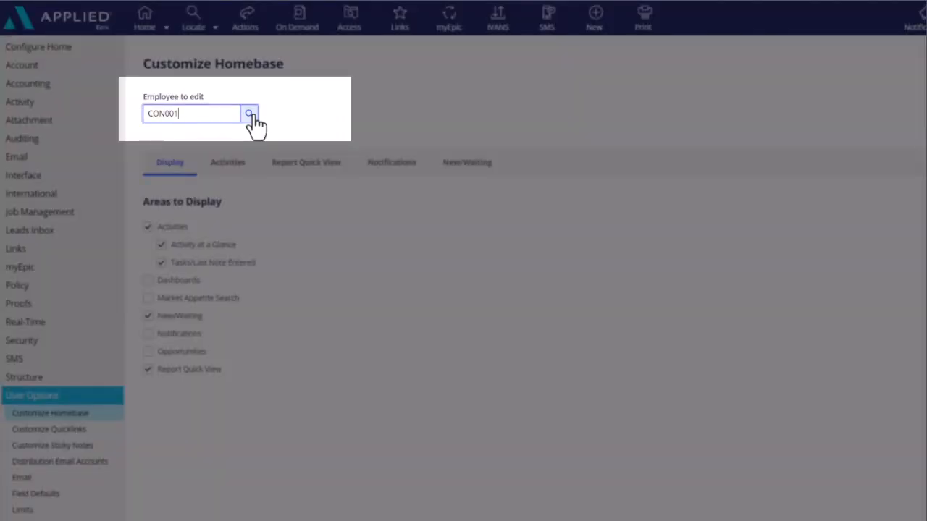
pyautogui.click(250, 115)
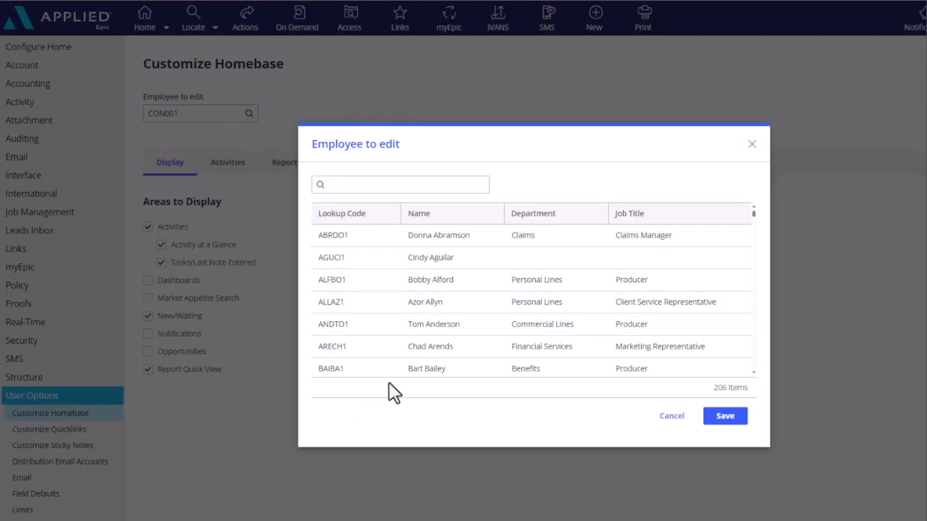
pyautogui.click(672, 420)
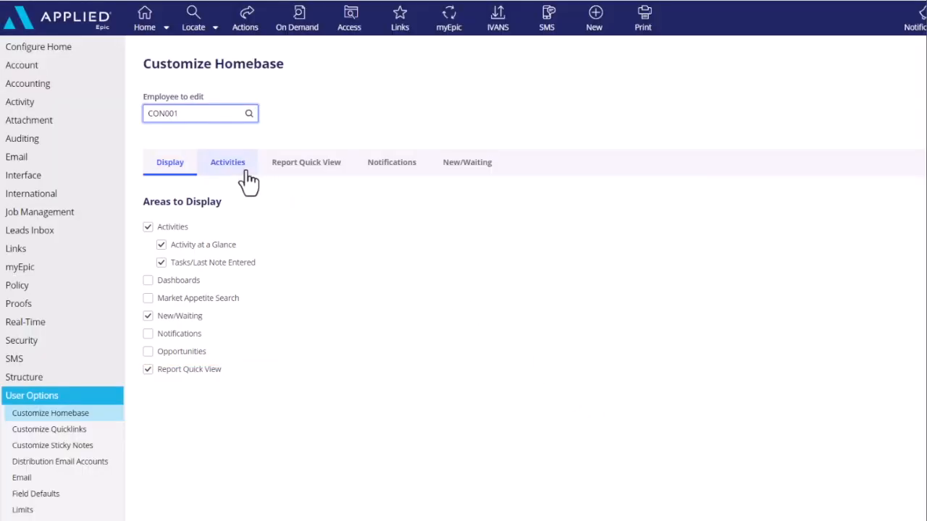
# - Move the $ Aged Outstanding Current Balances Report link to the first place in the Report Quick View links
pyautogui.click(227, 164)
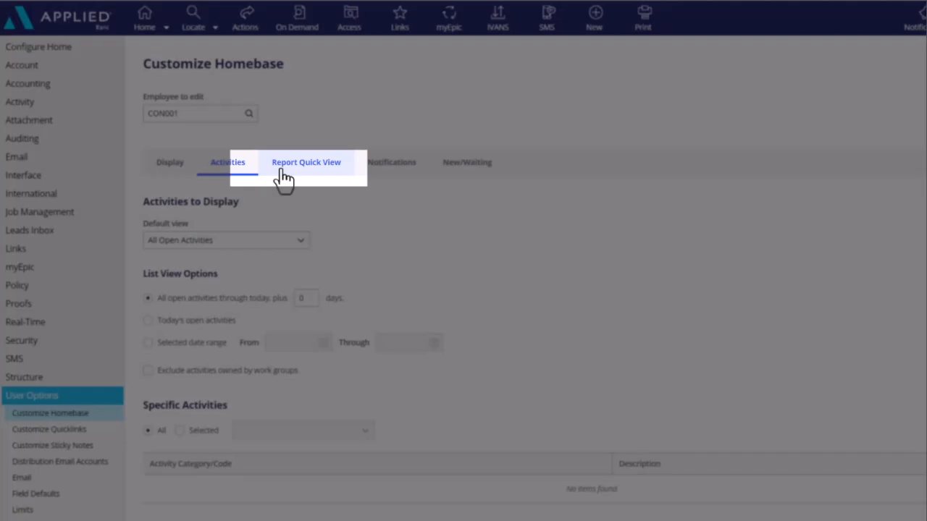
pyautogui.click(284, 174)
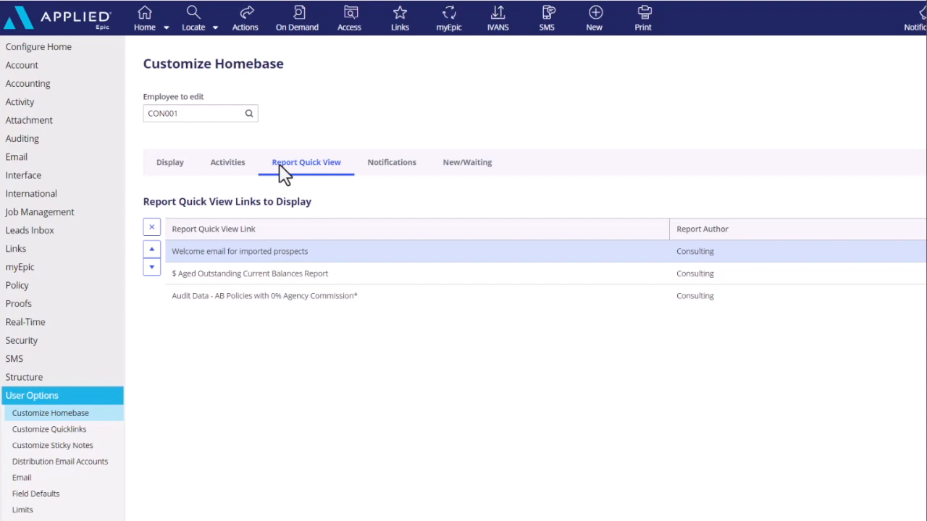
pyautogui.click(246, 276)
pyautogui.click(152, 251)
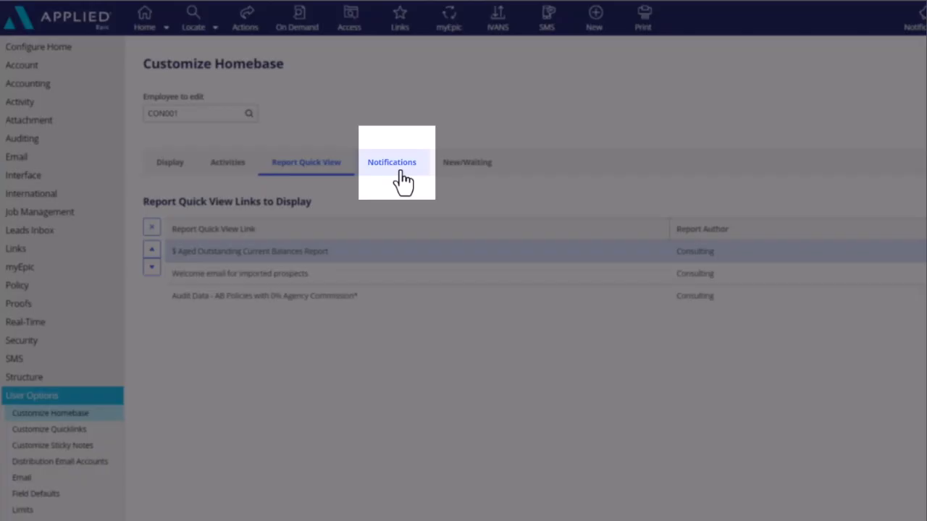
# - Remove unrouted faxes, general unrouted faxes and suspended workflows from the New/Waiting items, and return to the home screen
pyautogui.click(402, 177)
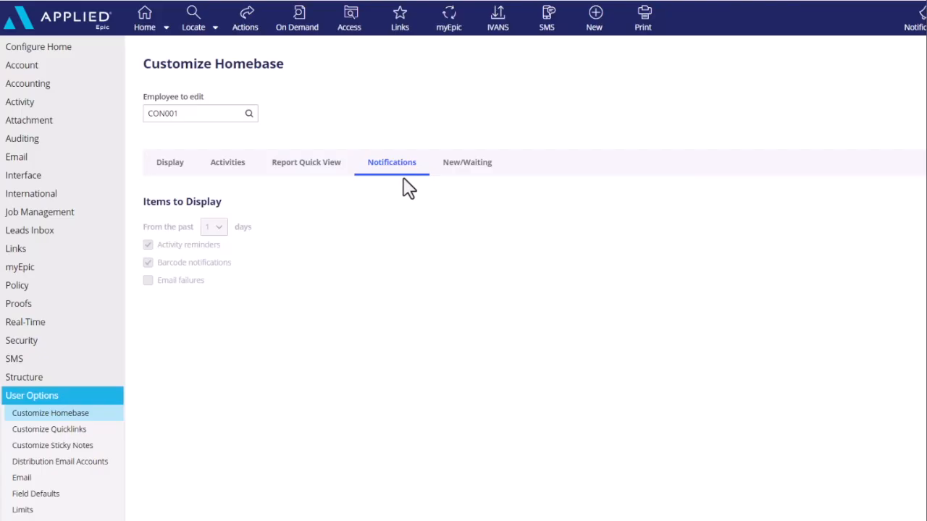
pyautogui.click(476, 176)
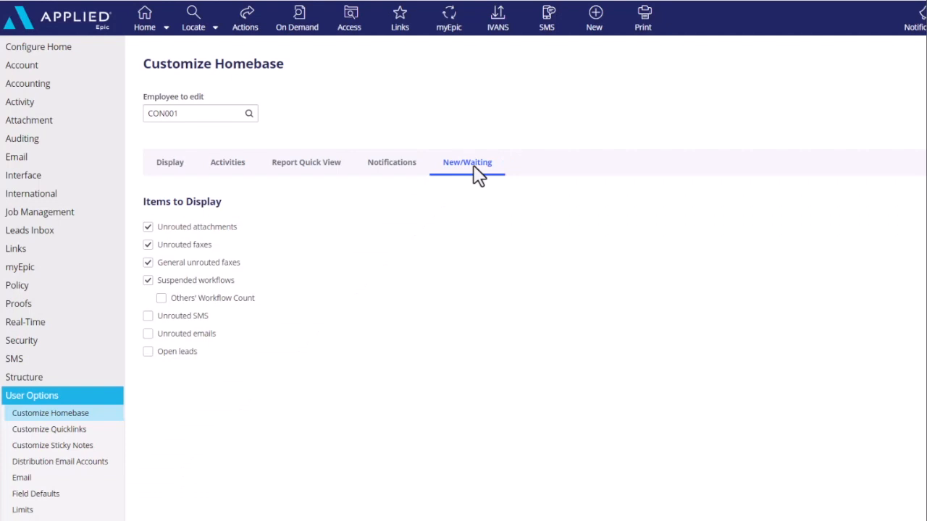
pyautogui.click(148, 245)
pyautogui.click(148, 263)
pyautogui.click(147, 280)
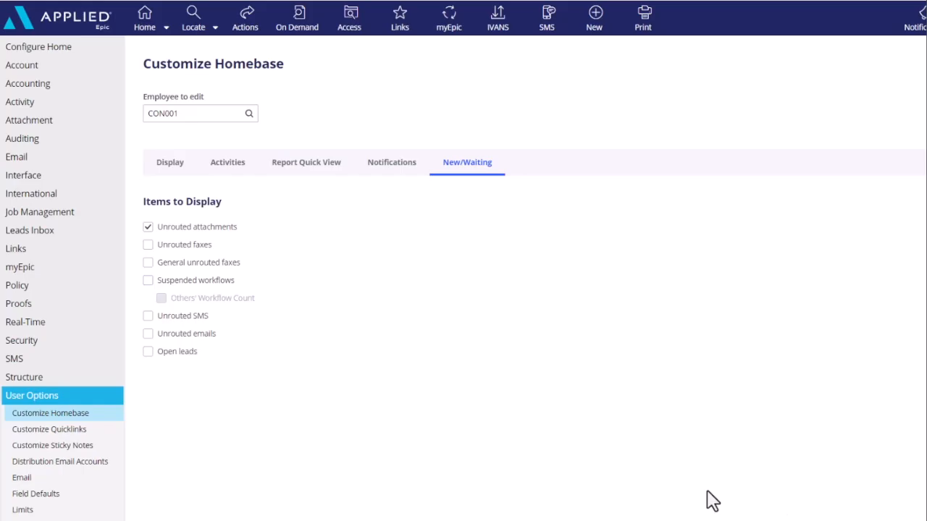
pyautogui.click(164, 171)
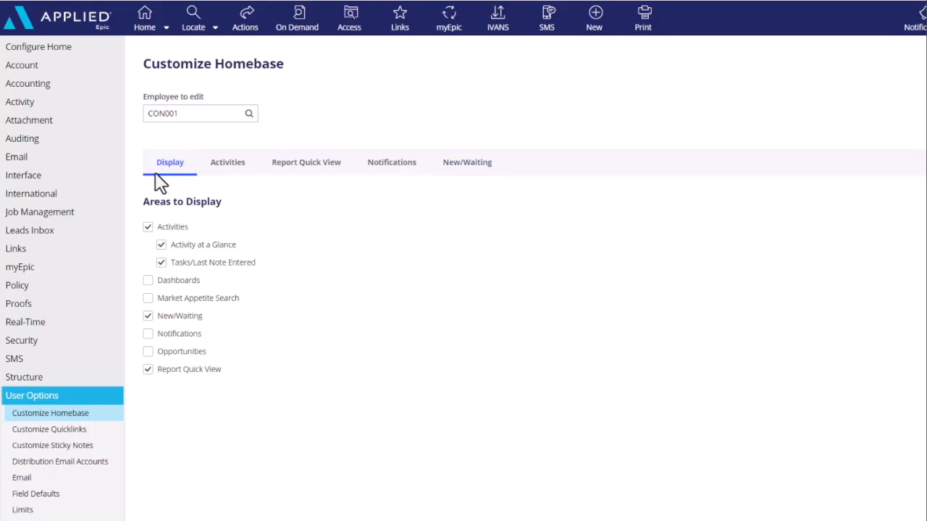
pyautogui.click(142, 19)
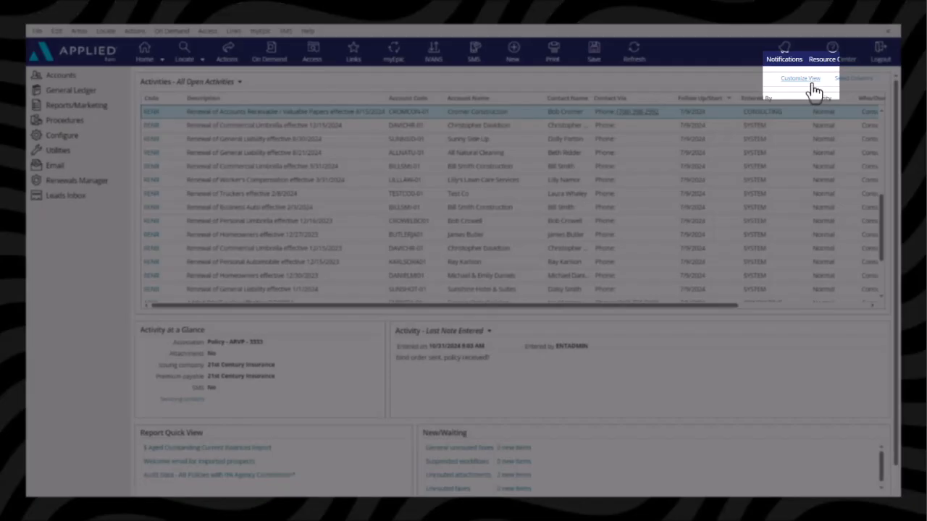
# - Open the view customization of the activities list and look through the employees whose activities can be included
pyautogui.click(811, 81)
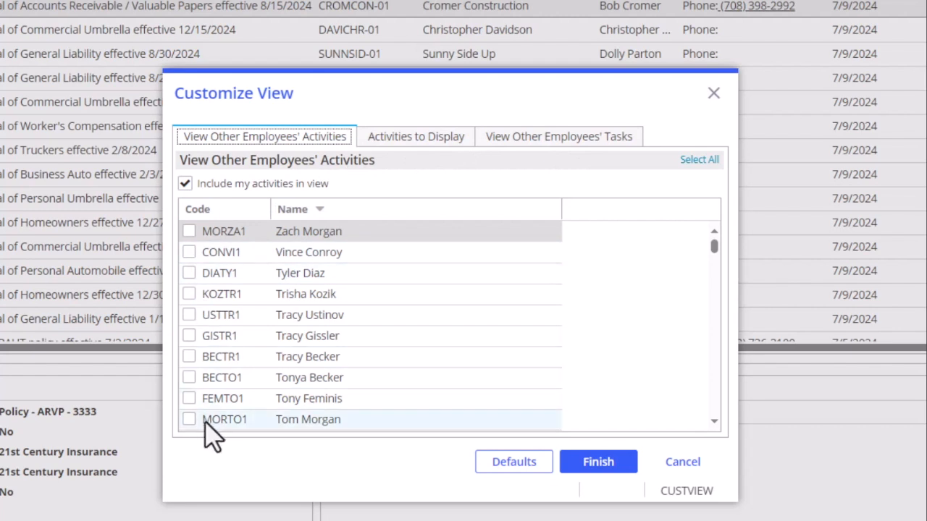
pyautogui.scroll(-3, 209, 433)
pyautogui.scroll(-4, 205, 420)
pyautogui.scroll(7, 205, 416)
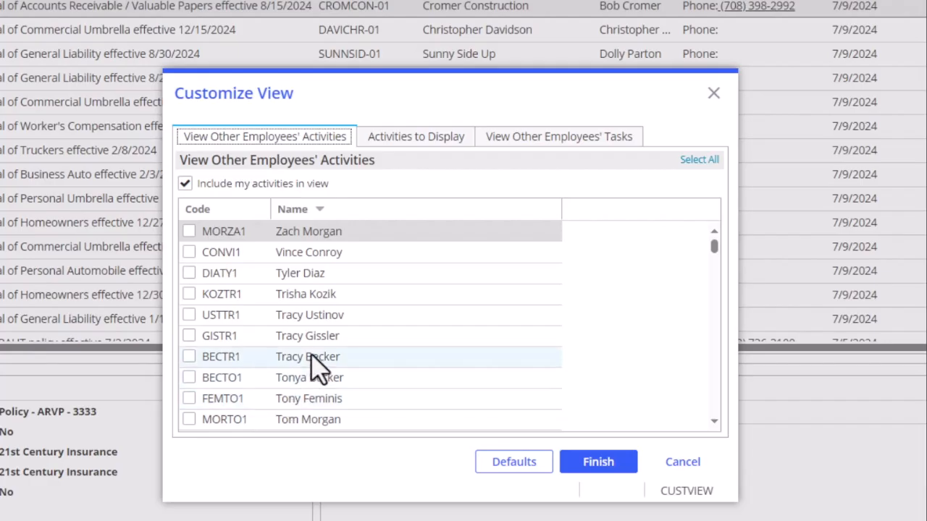
# - Try limiting the displayed activities to selected activity codes, and discard the view changes
pyautogui.click(408, 139)
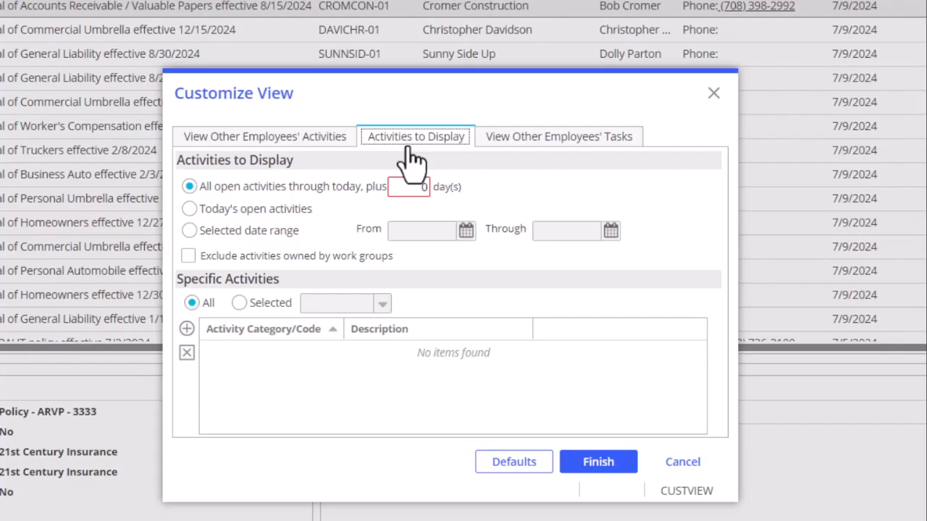
pyautogui.click(398, 191)
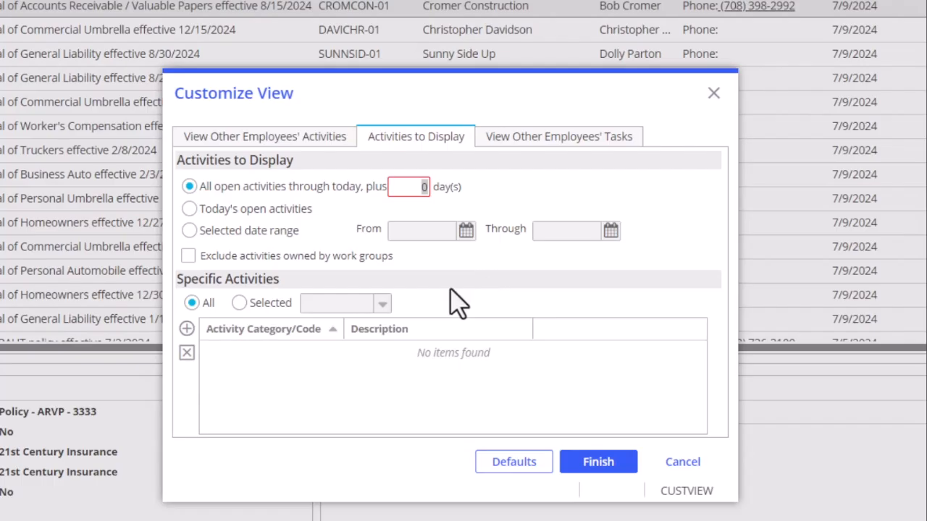
pyautogui.click(239, 303)
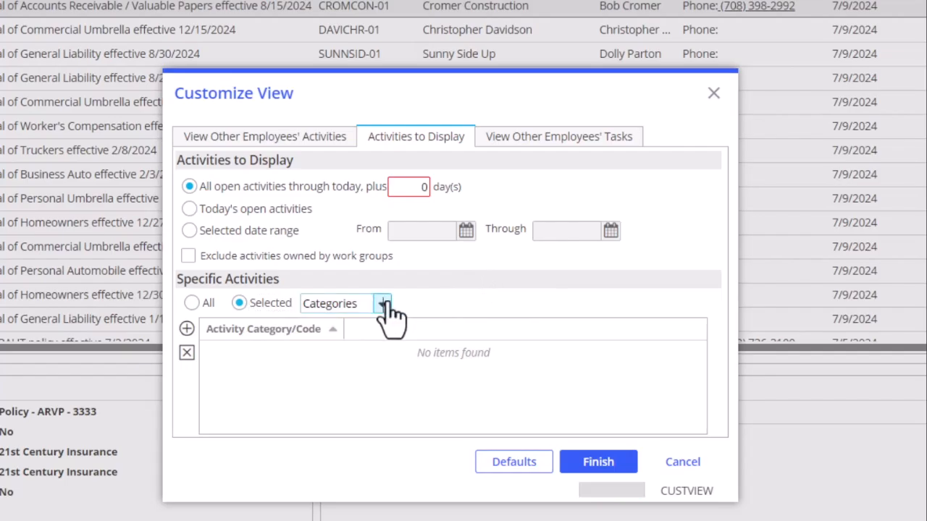
pyautogui.click(382, 304)
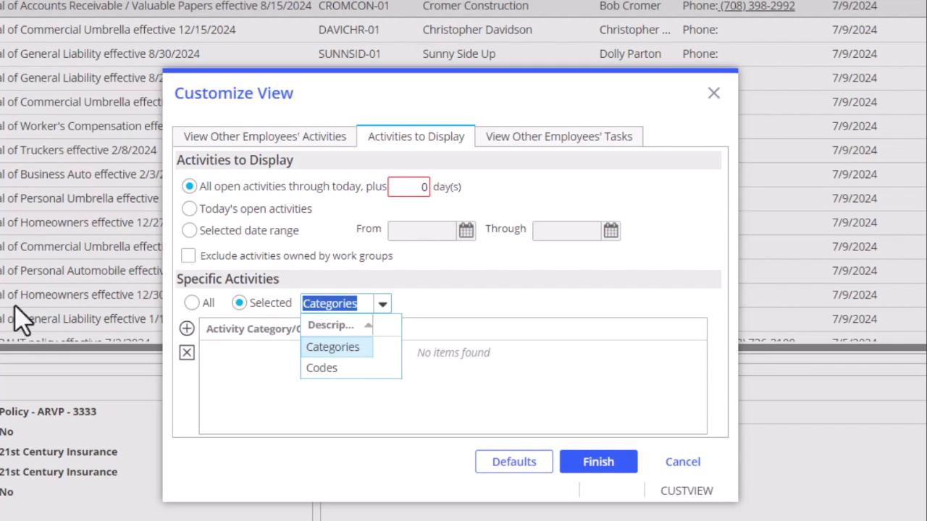
pyautogui.click(317, 370)
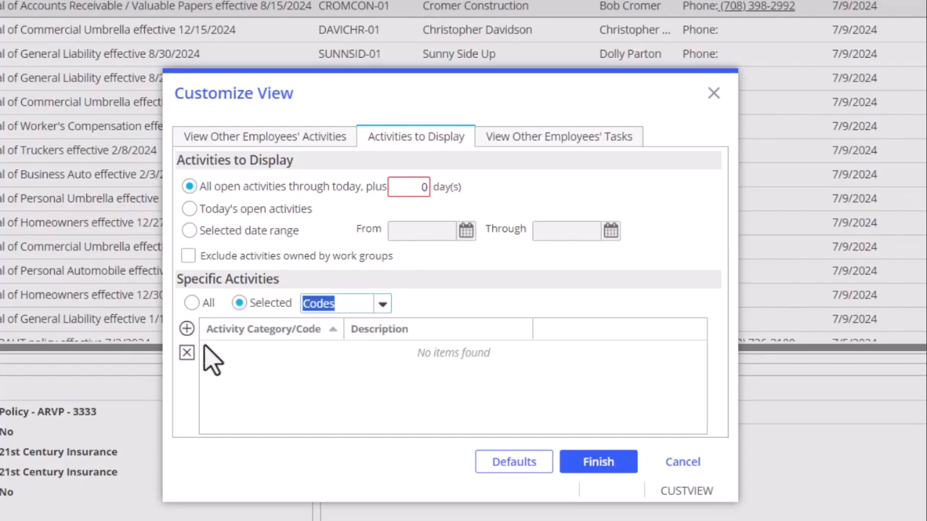
pyautogui.click(186, 330)
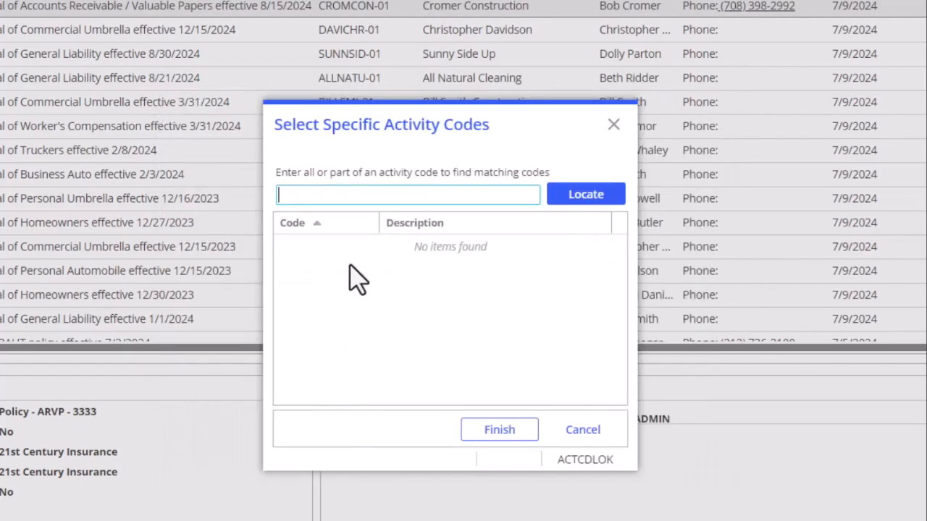
pyautogui.click(582, 429)
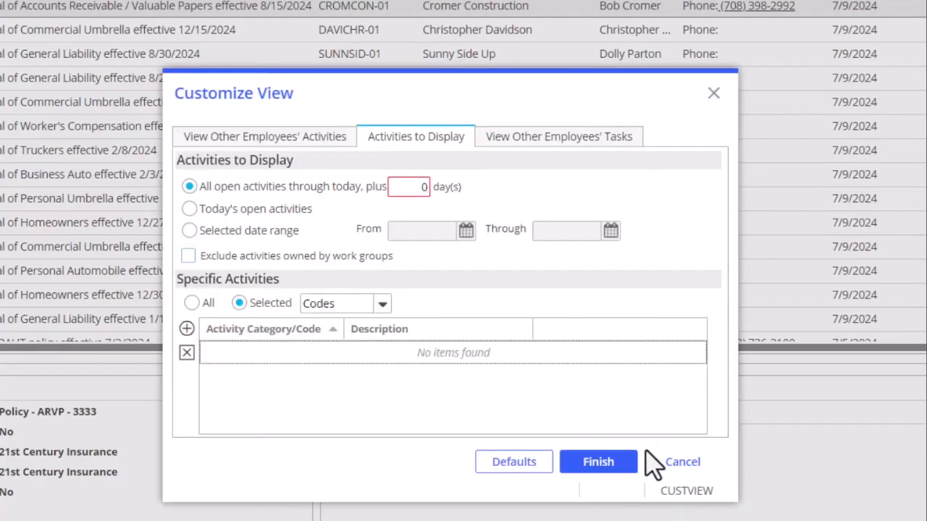
pyautogui.click(680, 465)
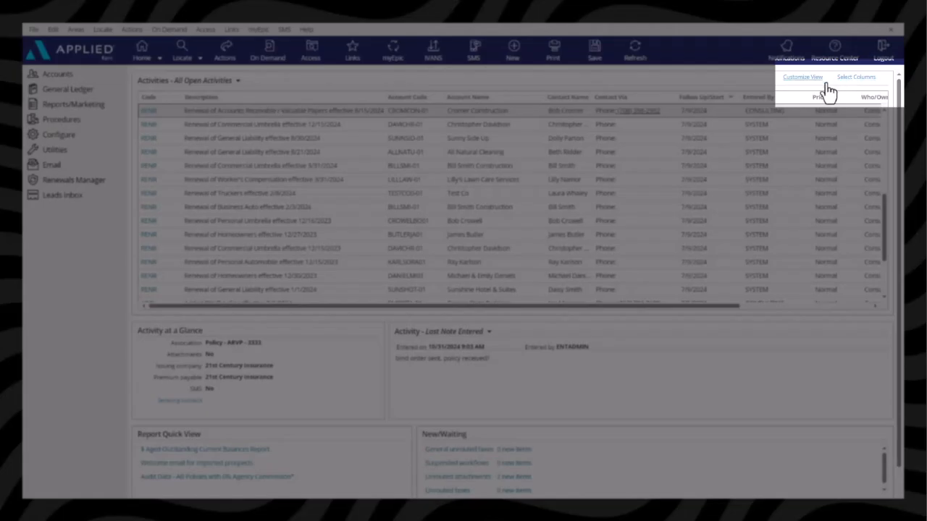
# - Hide the Entered By and Priority columns in the activities list
pyautogui.click(856, 78)
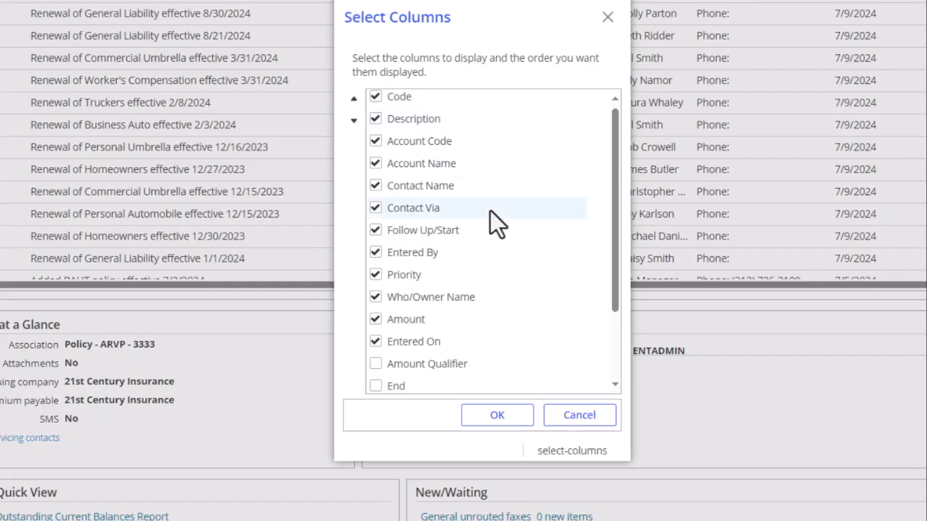
pyautogui.click(371, 253)
pyautogui.click(375, 275)
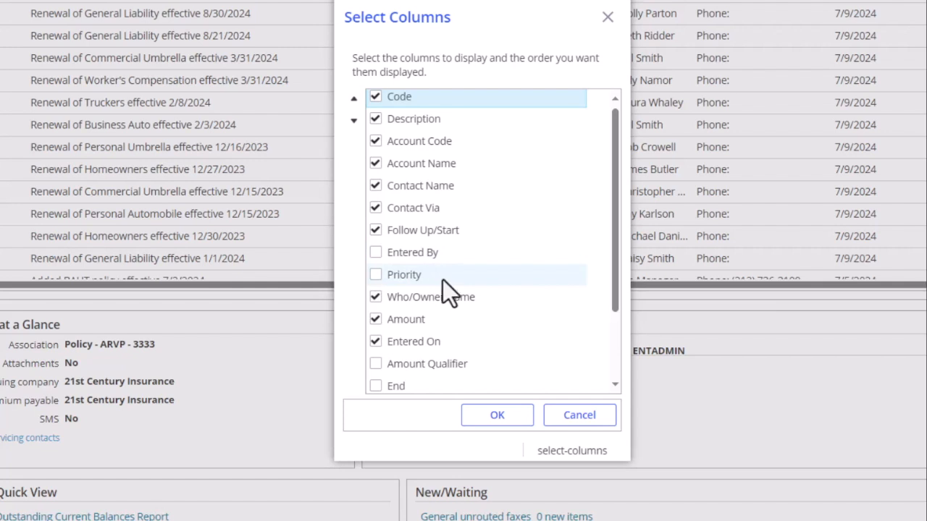
pyautogui.click(497, 420)
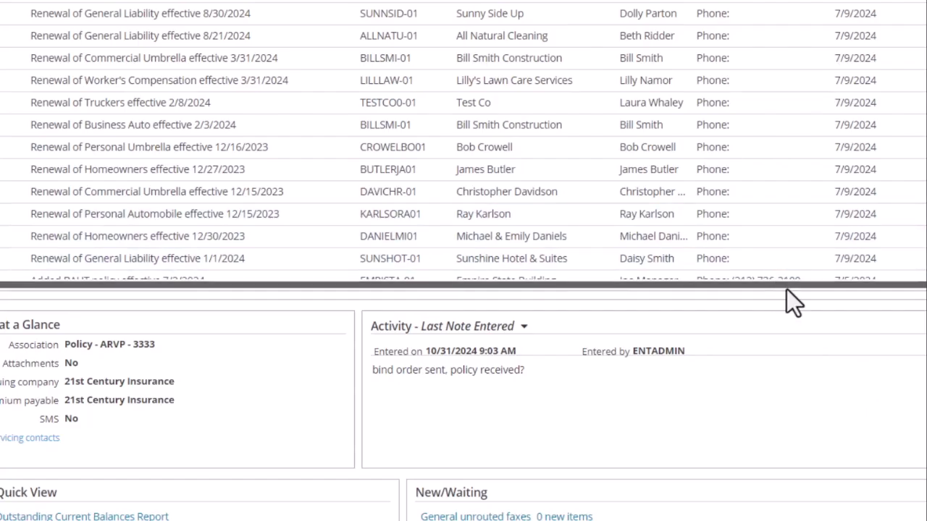
# - Narrow the Code and Account Name columns in the activities list
pyautogui.moveTo(789, 284); pyautogui.dragTo(609, 294)
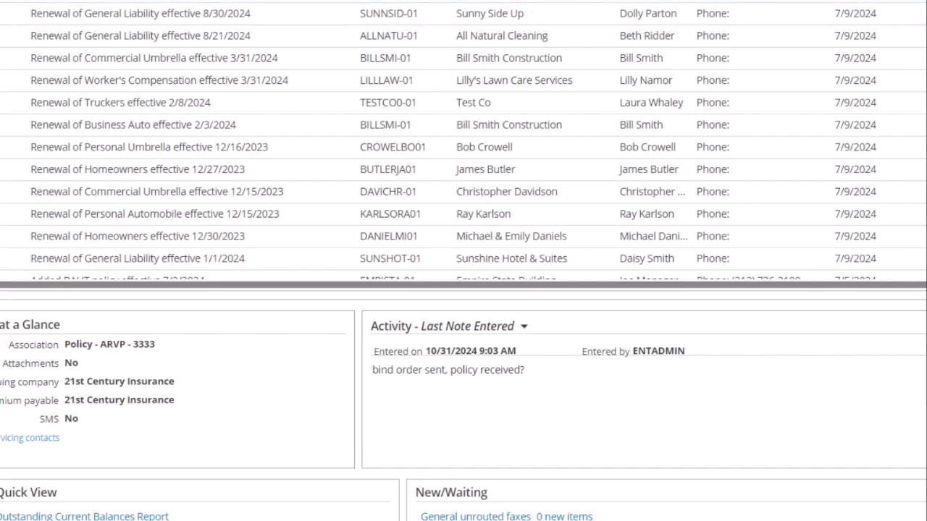
pyautogui.moveTo(26, 0); pyautogui.dragTo(0, 0)
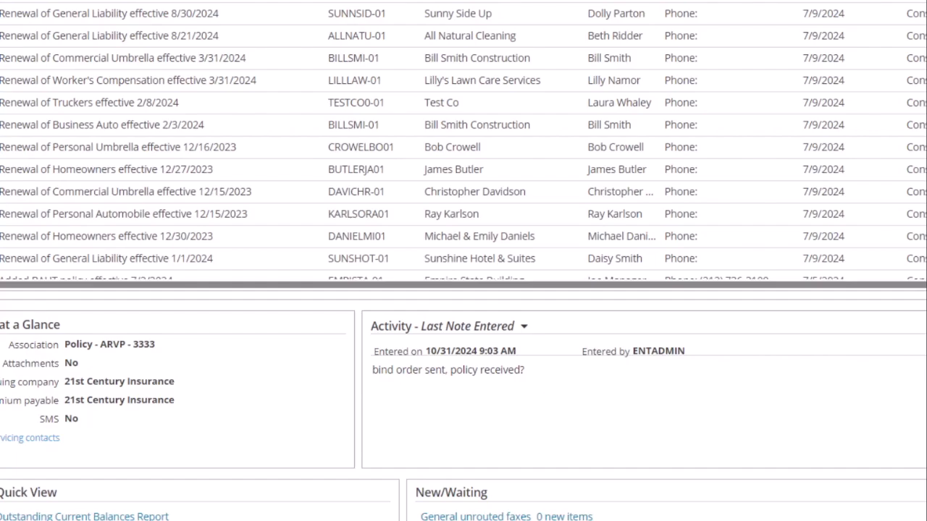
pyautogui.moveTo(584, 0); pyautogui.dragTo(554, 0)
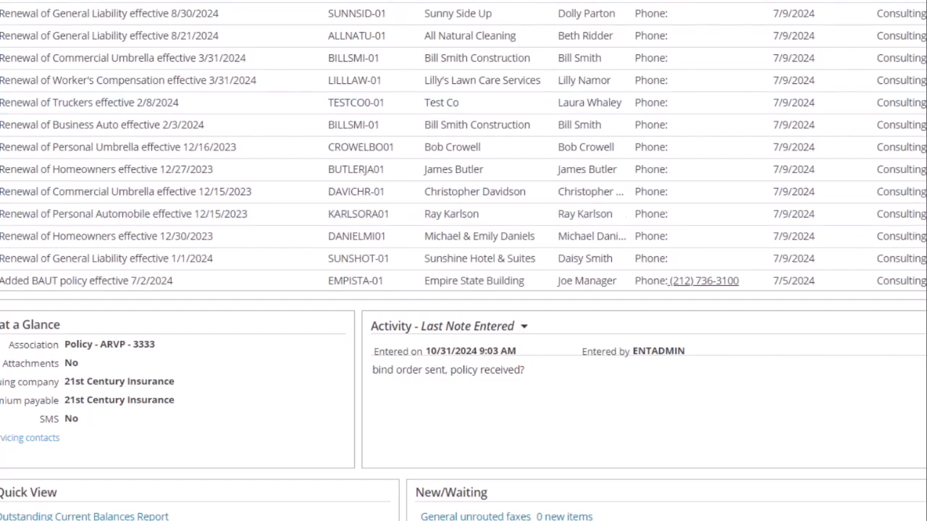
# - Move the Account Code and Account Name columns ahead of Code, and sort the activities by Account Code
pyautogui.scroll(5, 463, 144)
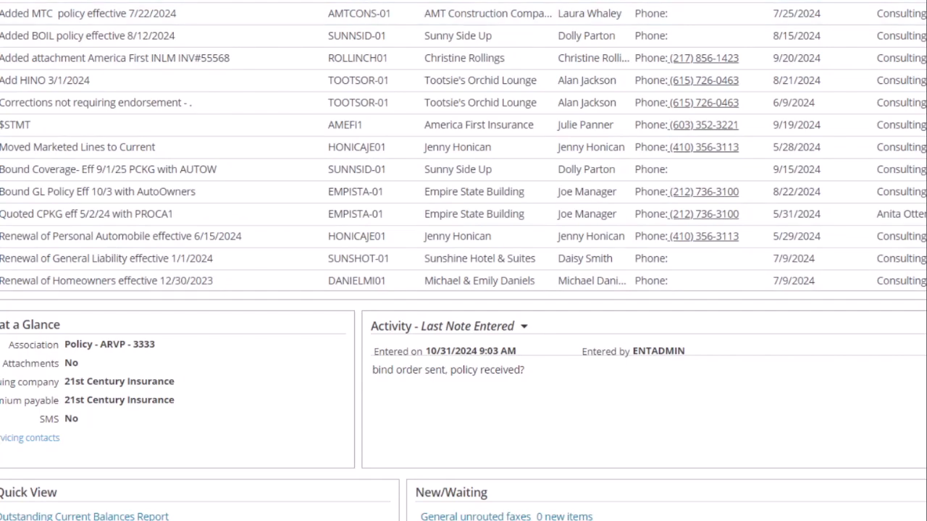
pyautogui.moveTo(354, 1); pyautogui.dragTo(8, 1)
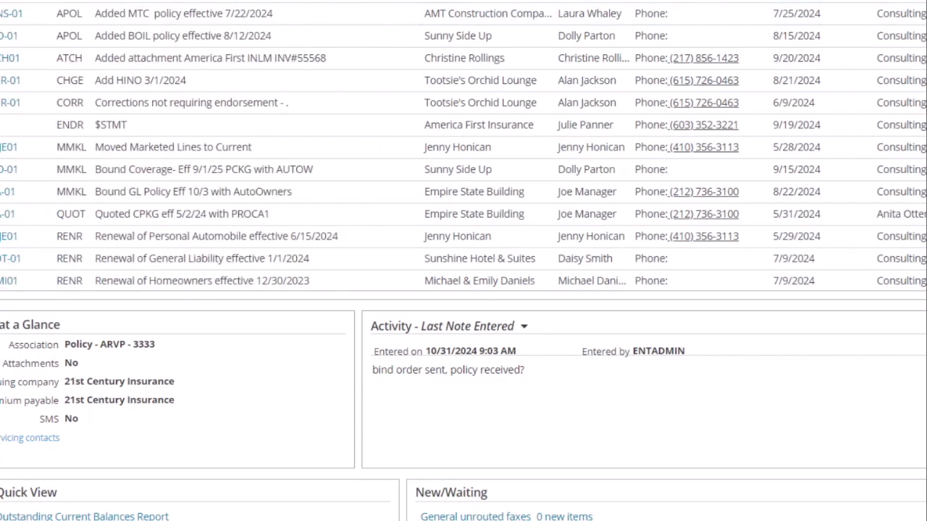
pyautogui.moveTo(456, 1); pyautogui.dragTo(73, 2)
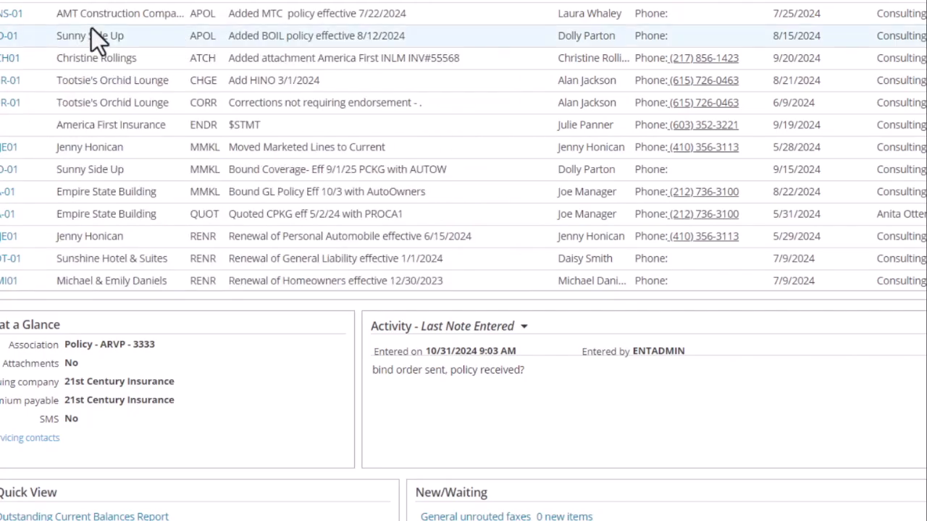
pyautogui.click(7, 1)
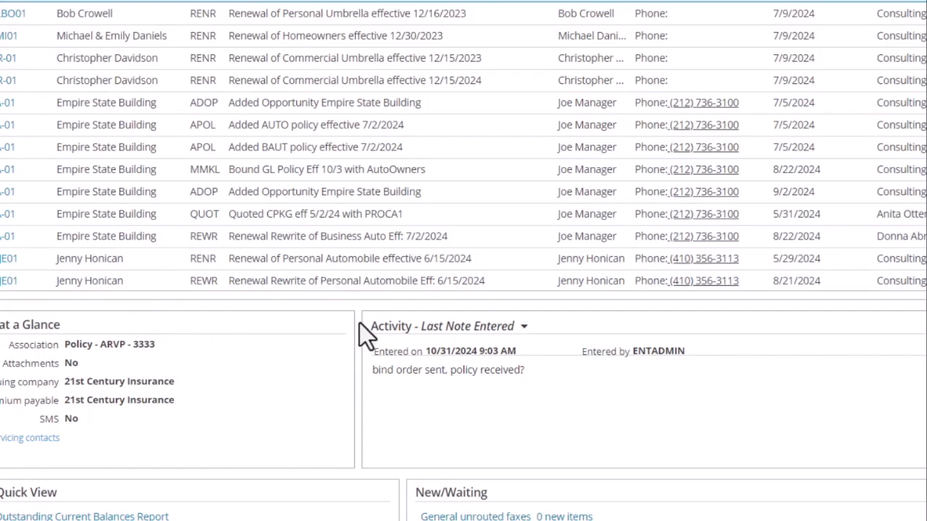
# - Show Tasks in the Activity pane and adjust the heights of the activities list and the homebase panes below it
pyautogui.click(523, 329)
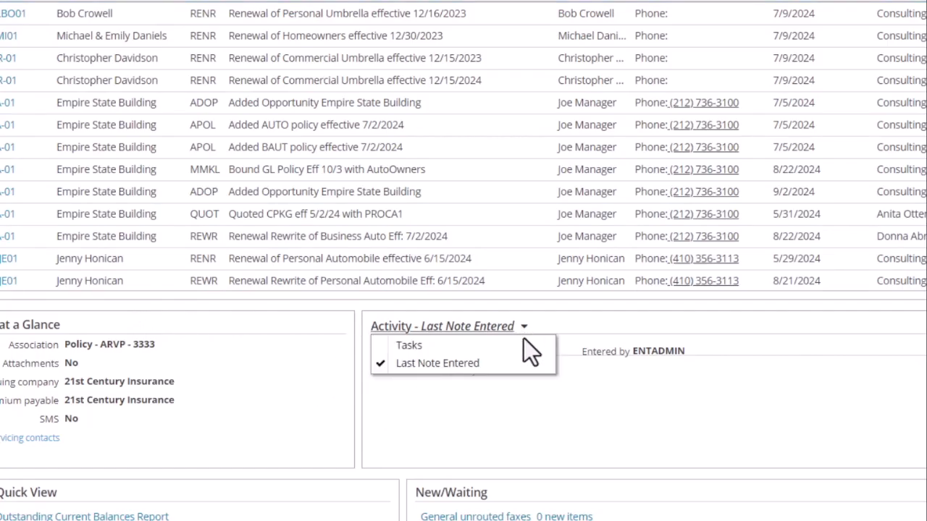
pyautogui.click(520, 343)
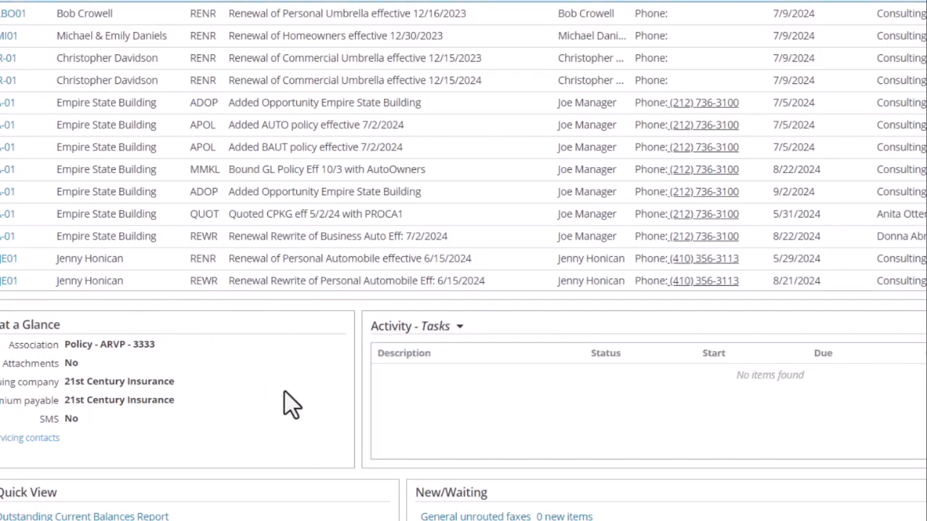
pyautogui.moveTo(354, 299); pyautogui.dragTo(345, 172)
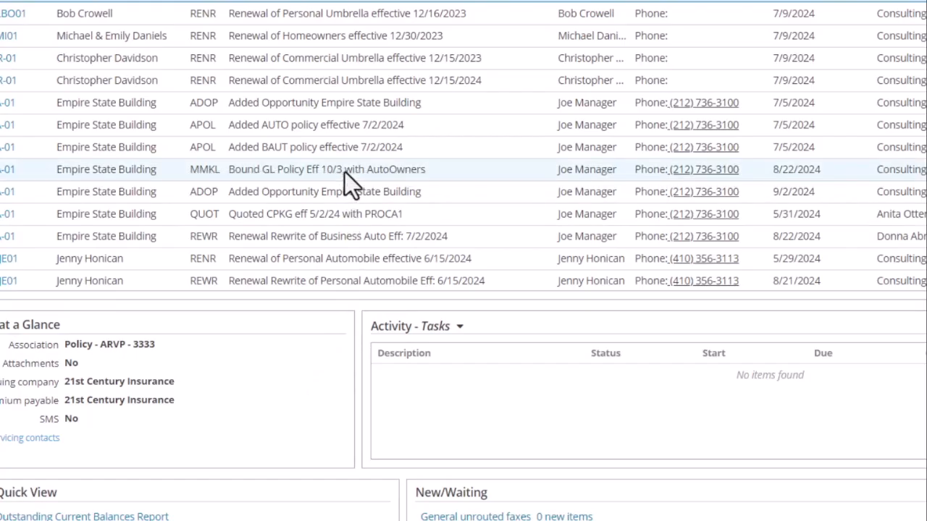
pyautogui.moveTo(367, 475); pyautogui.dragTo(360, 331)
pyautogui.moveTo(360, 35); pyautogui.dragTo(374, 449)
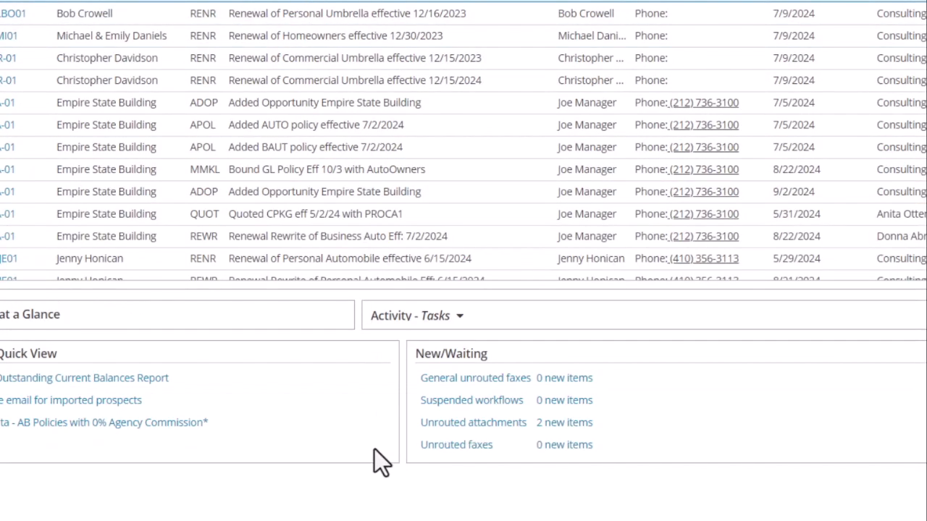
pyautogui.moveTo(371, 402); pyautogui.dragTo(375, 346)
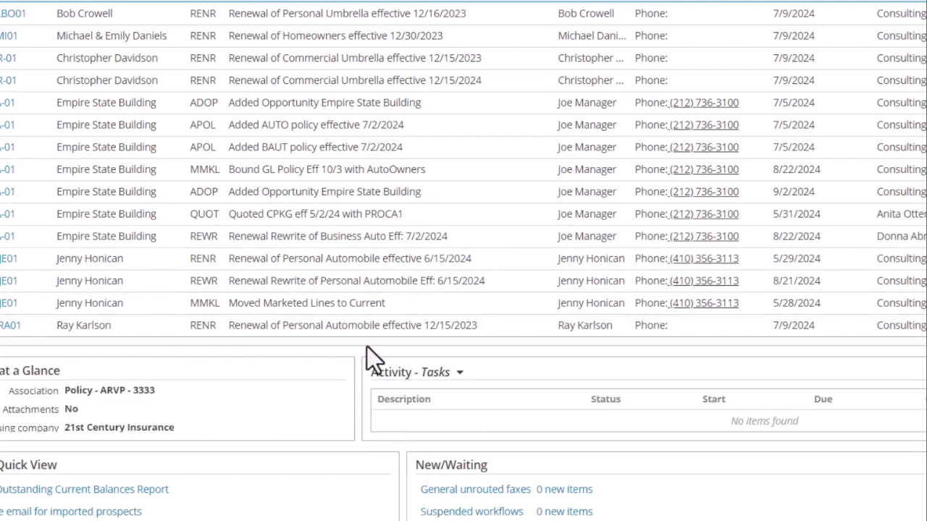
pyautogui.moveTo(368, 346); pyautogui.dragTo(370, 287)
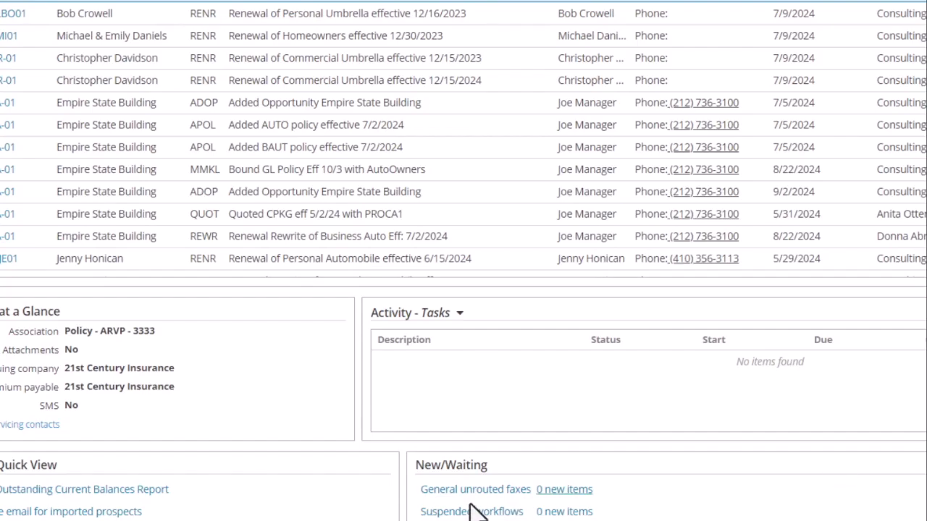
pyautogui.scroll(-1, 628, 515)
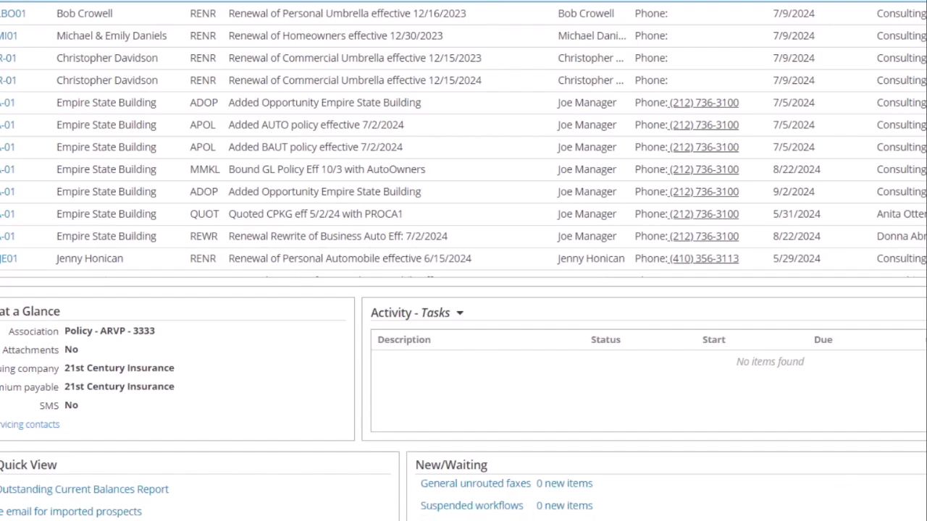